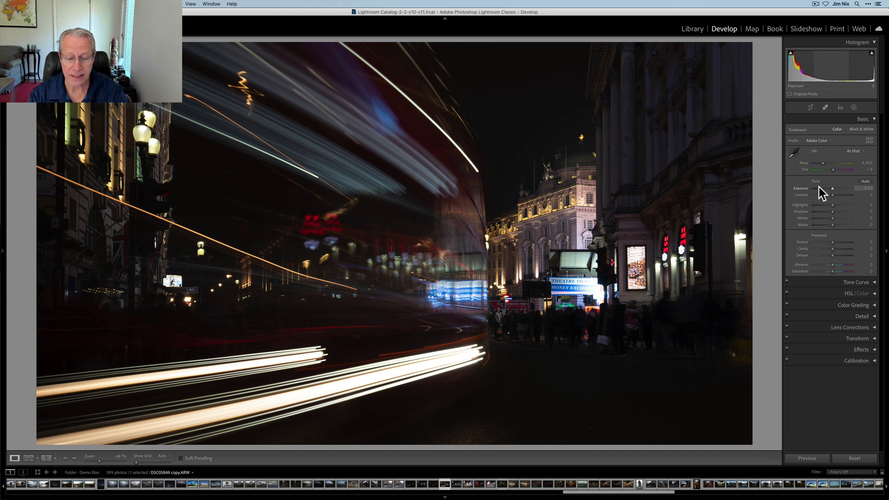
Raise Exposure to +2.50 and lower Highlights to -70 and Whites to -38
left_click_drag(832, 188, 843, 189)
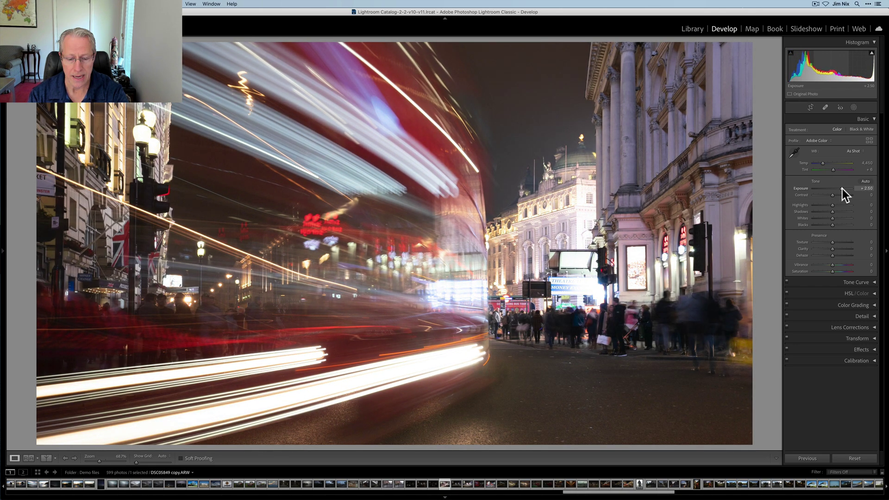
left_click_drag(833, 205, 820, 203)
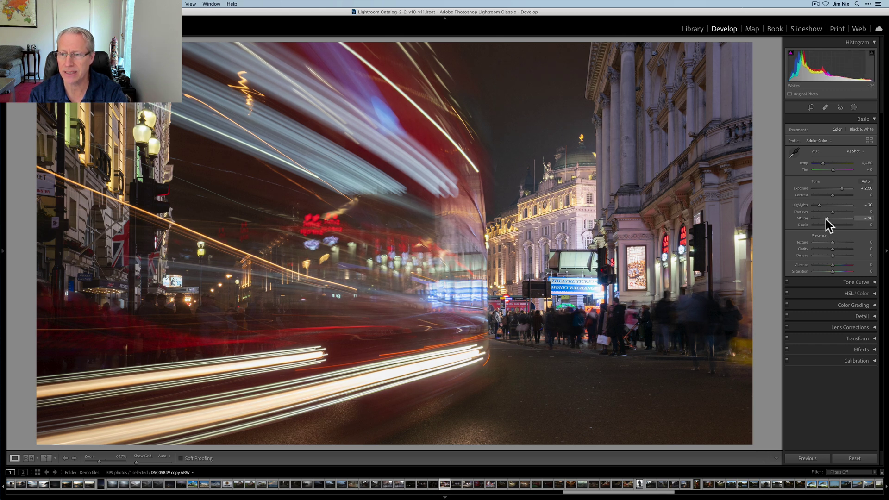
left_click_drag(826, 218, 824, 218)
Cool Temp to 3,793 and raise Shadows to +33, Clarity to +46 and Vibrance to +68
left_click_drag(822, 162, 821, 163)
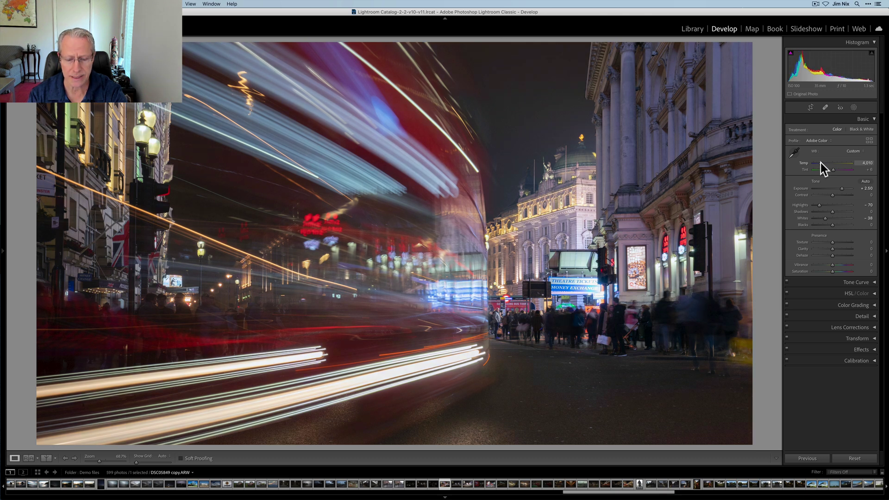
scroll(820, 162, "down", 1)
scroll(821, 163, "down", 1)
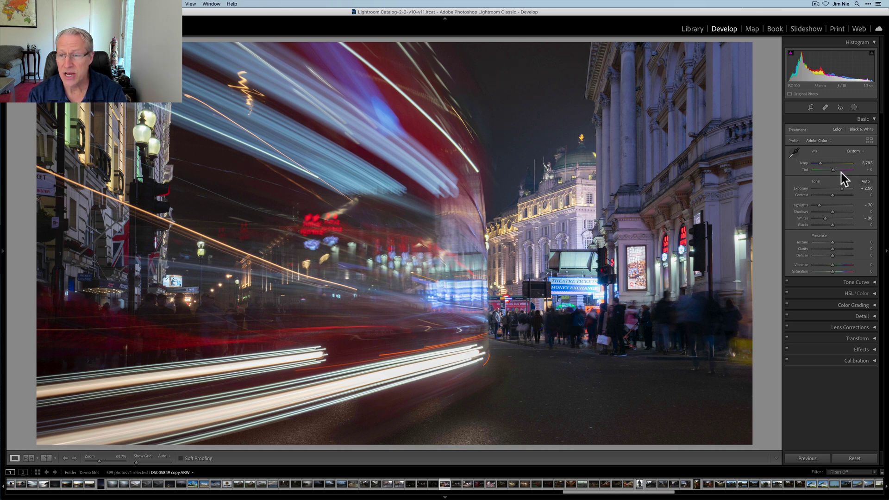
left_click_drag(832, 212, 838, 211)
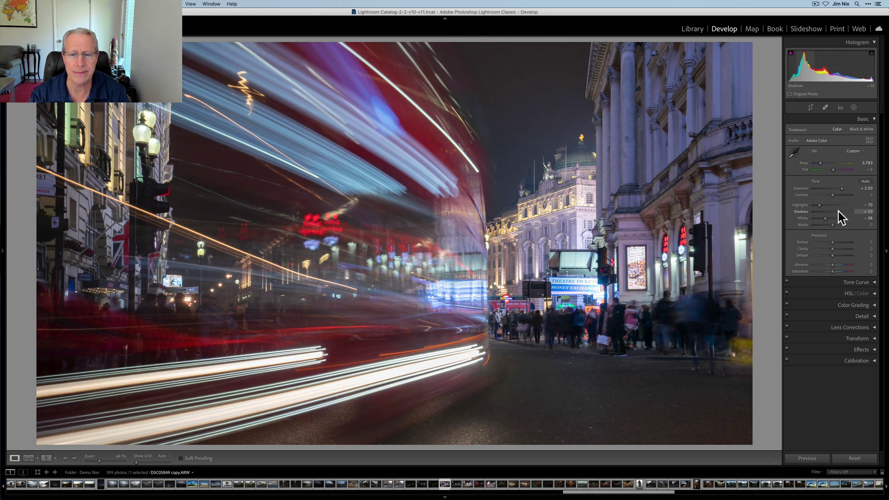
left_click_drag(832, 249, 841, 250)
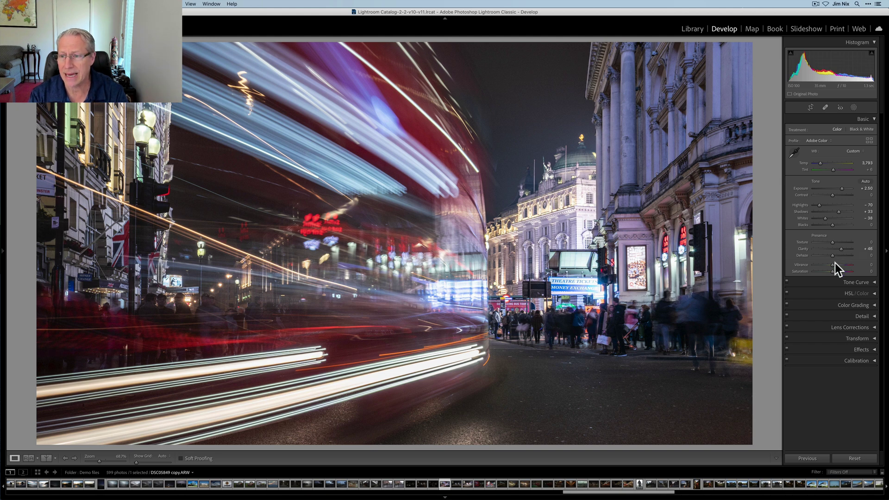
left_click_drag(837, 265, 845, 265)
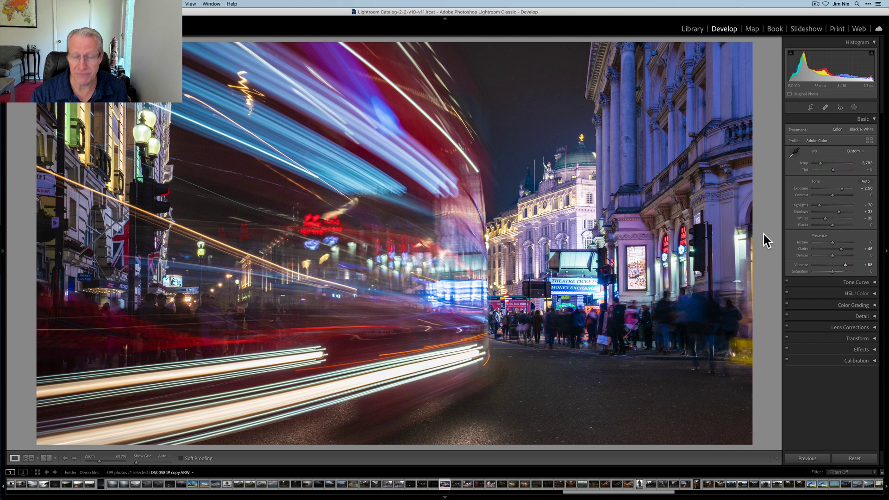
key("backslash")
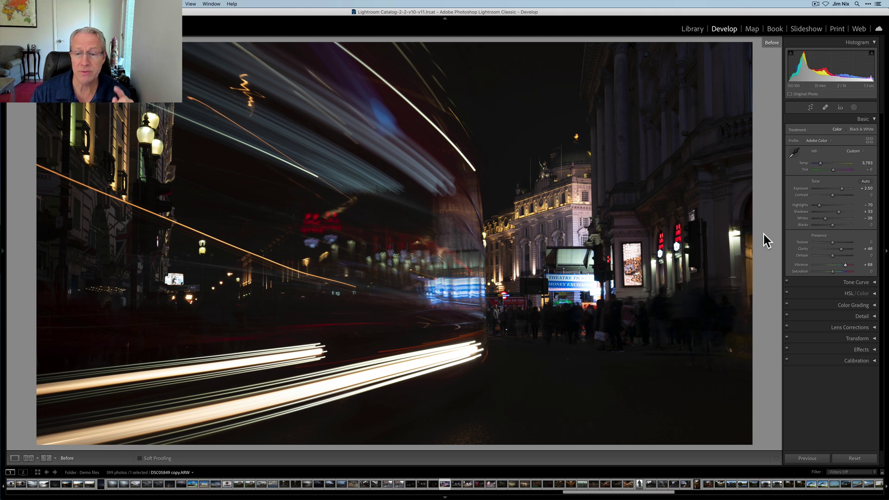
key("backslash")
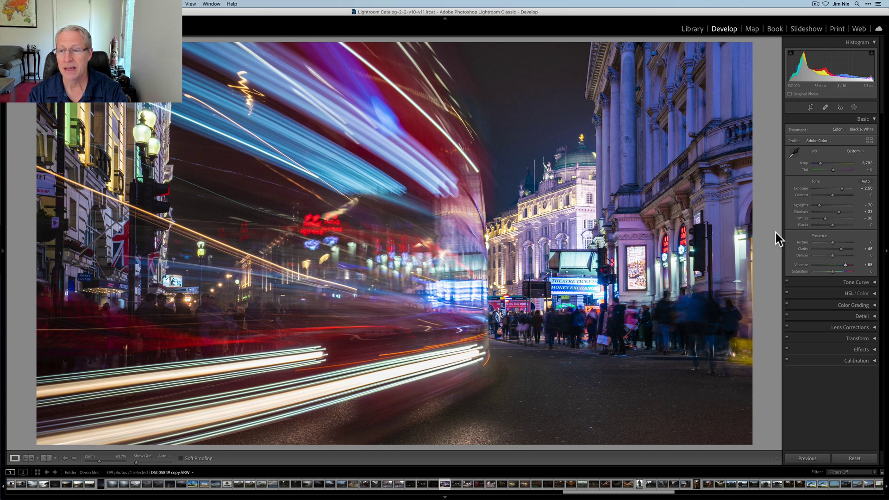
In the Detail panel, set Sharpening Amount 75, Detail 47 and Luminance noise reduction 82
left_click(818, 318)
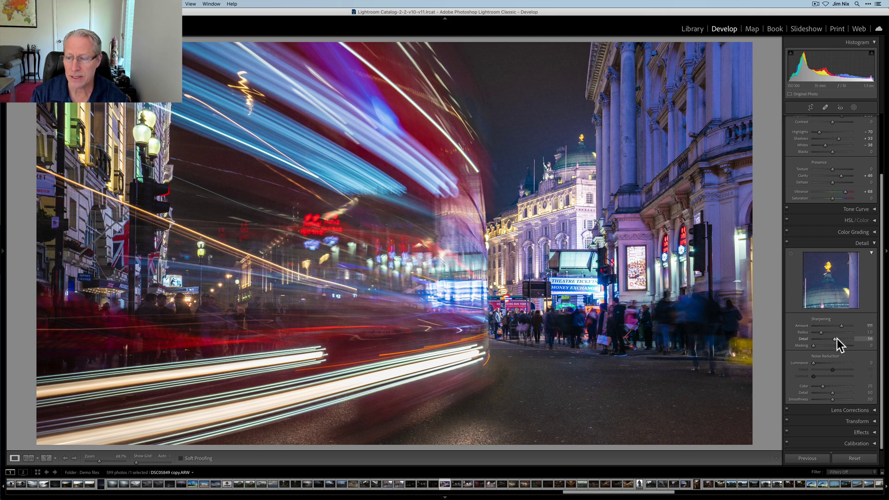
left_click_drag(840, 338, 841, 363)
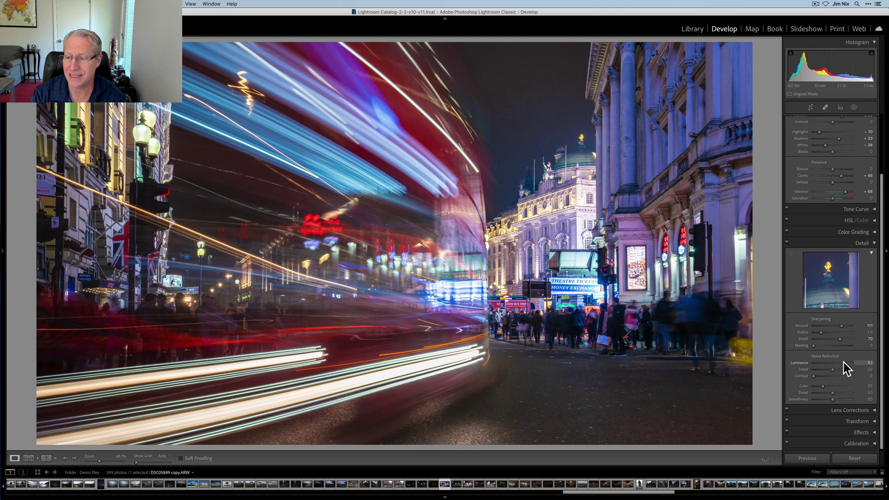
scroll(547, 89, "up", 5)
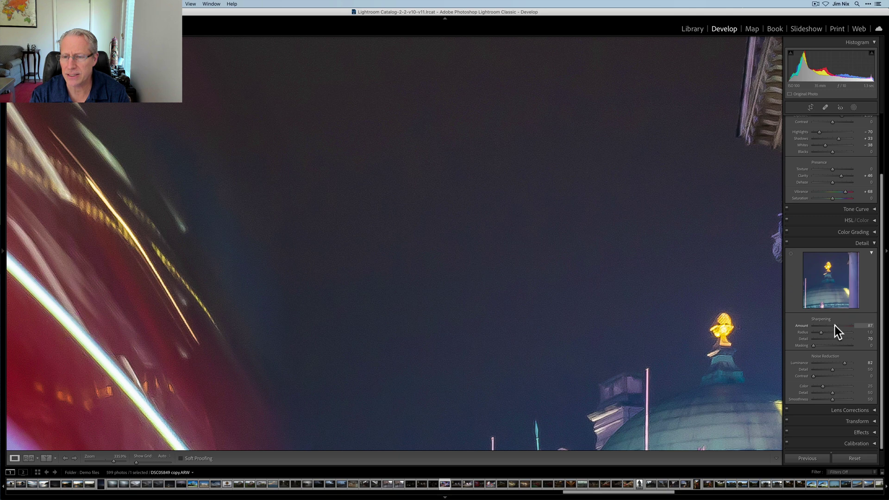
left_click_drag(834, 326, 833, 326)
Zoom in on the crowd to check the sharpening, then collapse the Detail panel
left_click(502, 319)
left_click(503, 319)
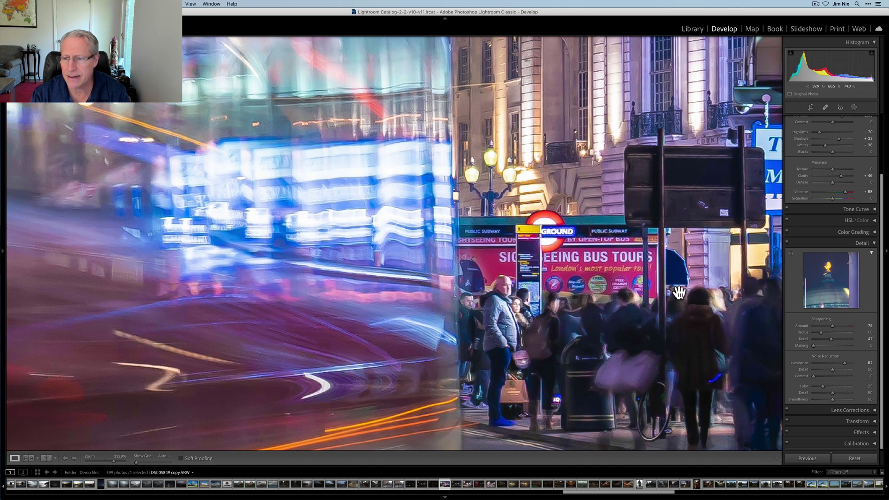
left_click(749, 276)
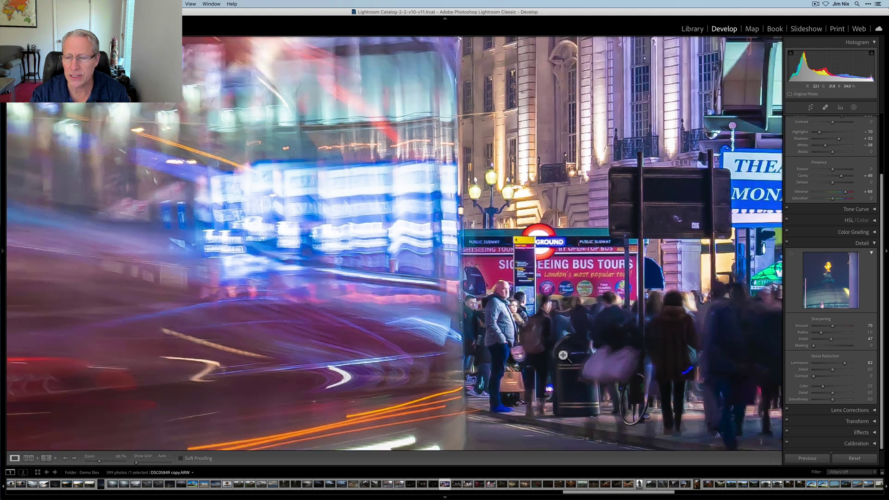
left_click(790, 253)
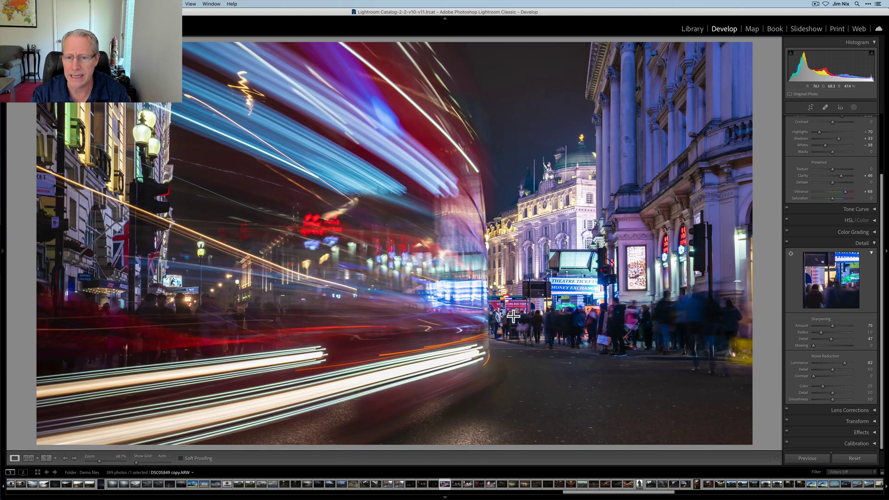
left_click(496, 315)
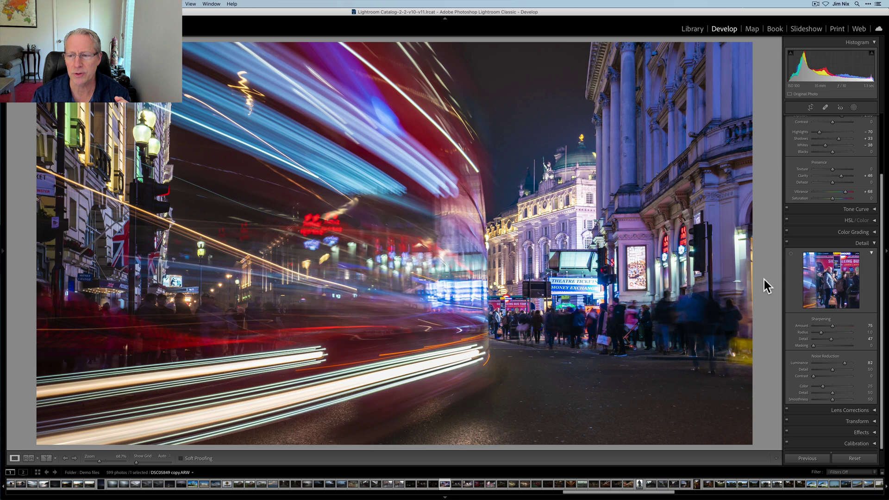
left_click(823, 241)
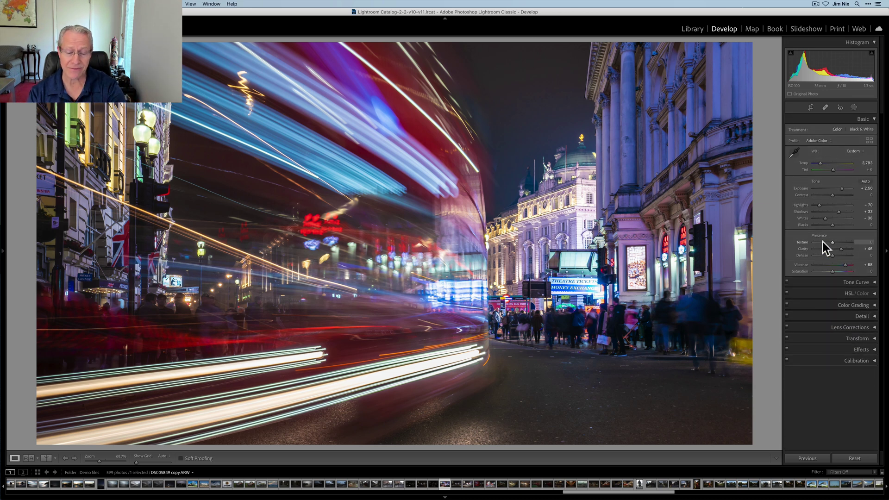
Add a Select Sky mask and lower its Temp to turn the red sky deep blue
left_click(853, 107)
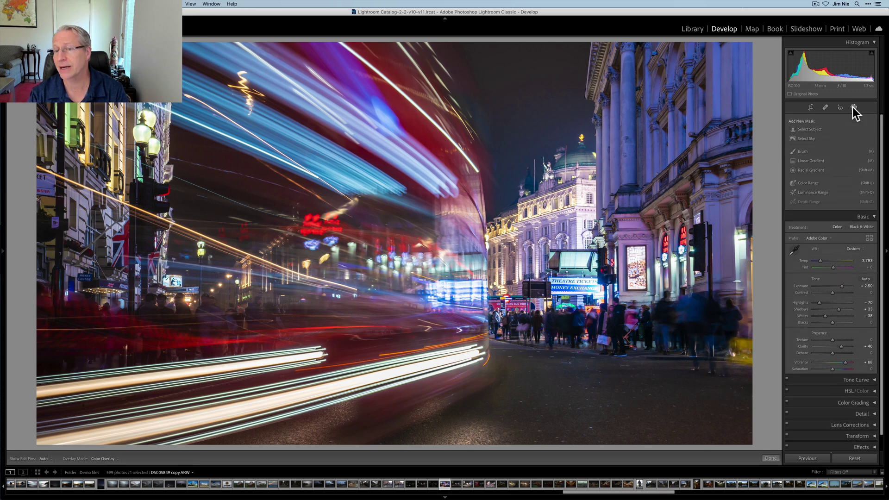
left_click(811, 137)
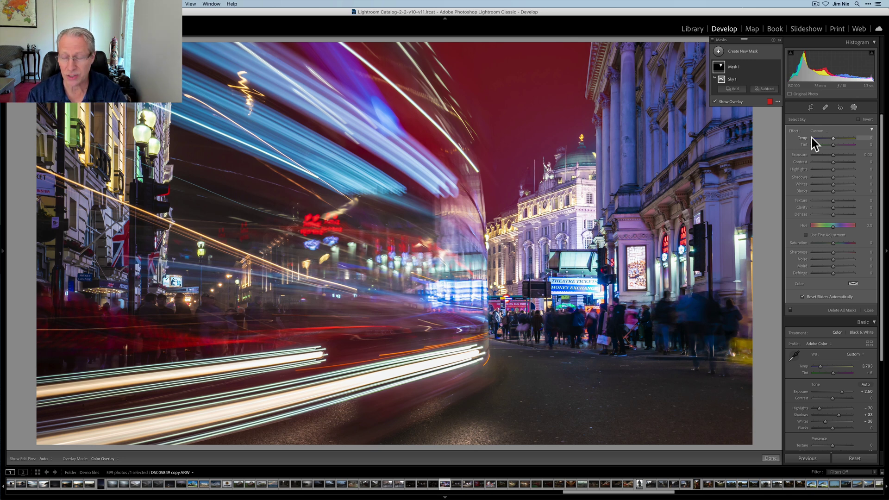
left_click_drag(838, 138, 826, 137)
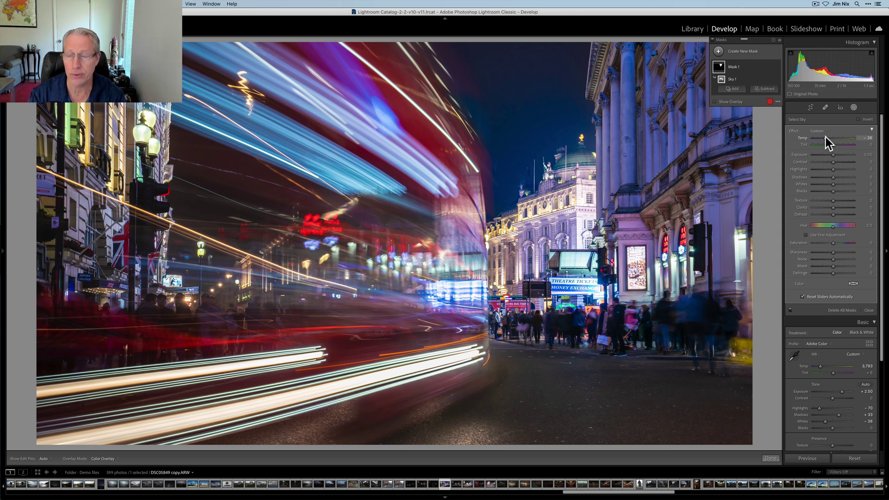
left_click(719, 51)
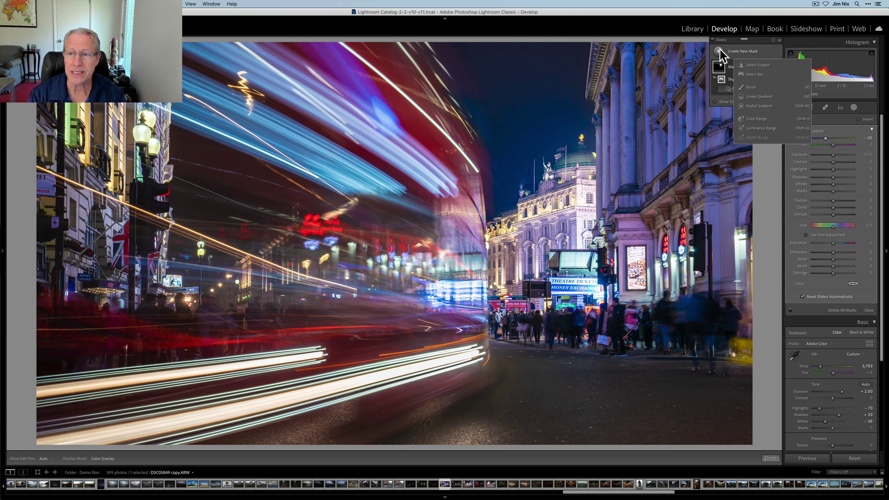
Draw a linear gradient mask over the lower half of the photo and hide the overlay
left_click(756, 96)
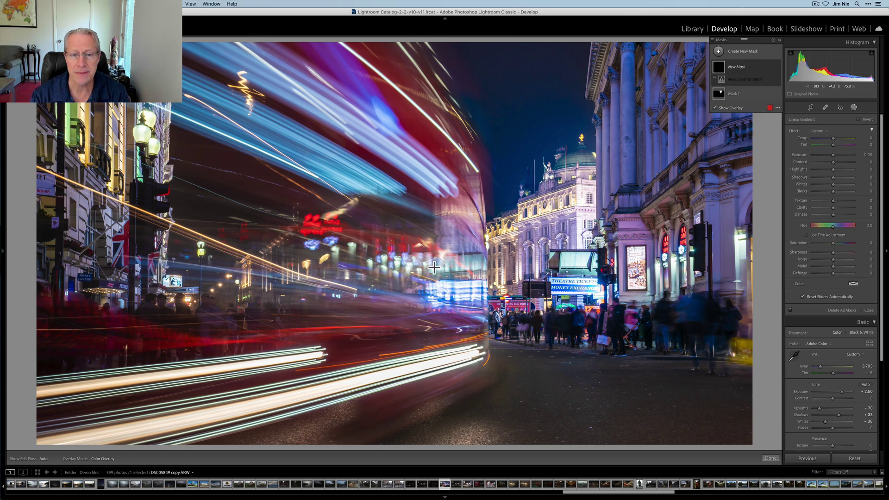
left_click_drag(434, 271, 444, 176)
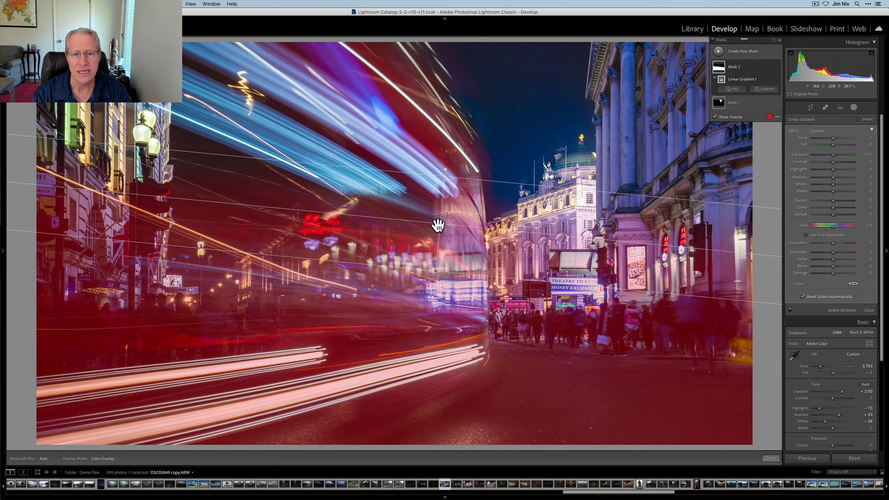
left_click_drag(439, 223, 442, 214)
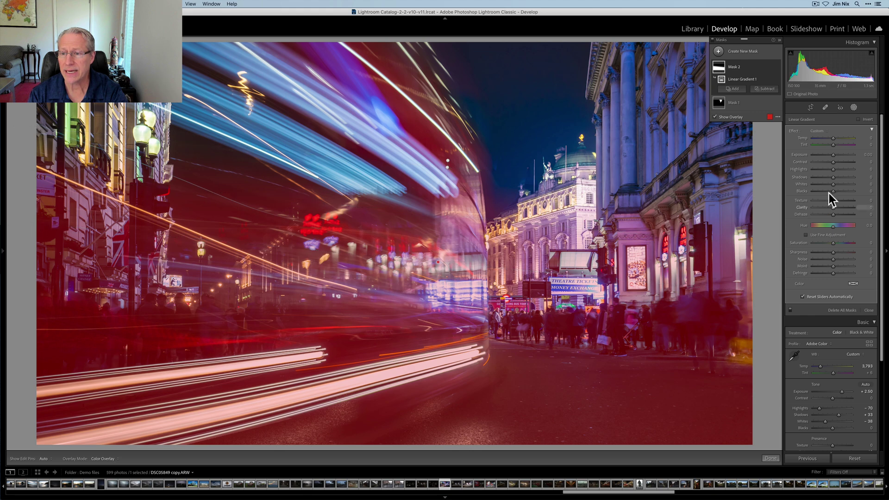
key("o")
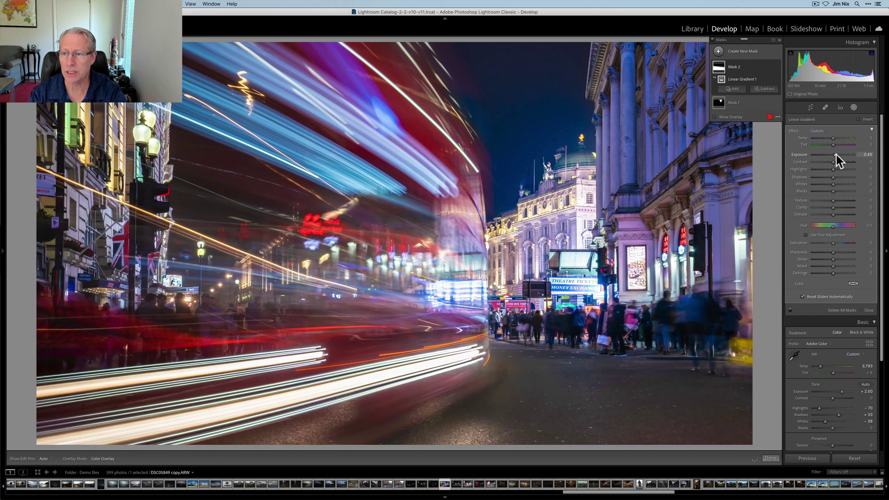
Raise the gradient's Exposure to 0.62 and boost Texture, Clarity and Dehaze, comparing it on and off
left_click_drag(836, 155, 837, 155)
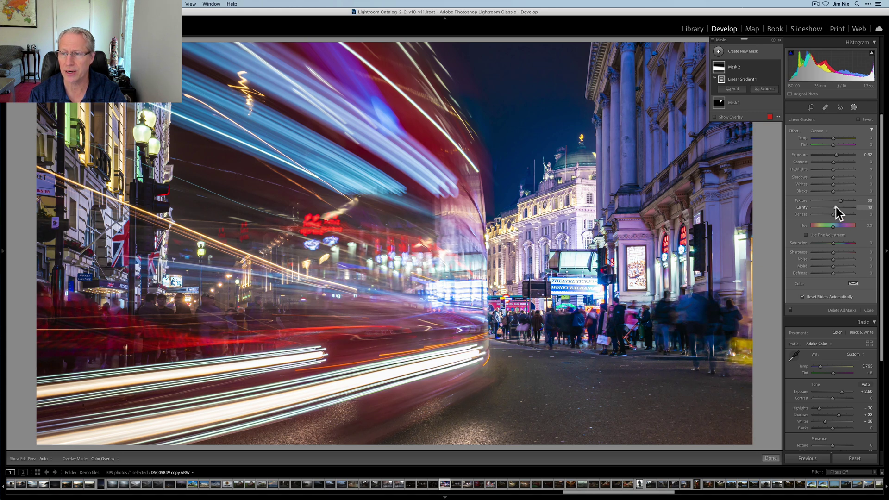
left_click_drag(836, 207, 836, 214)
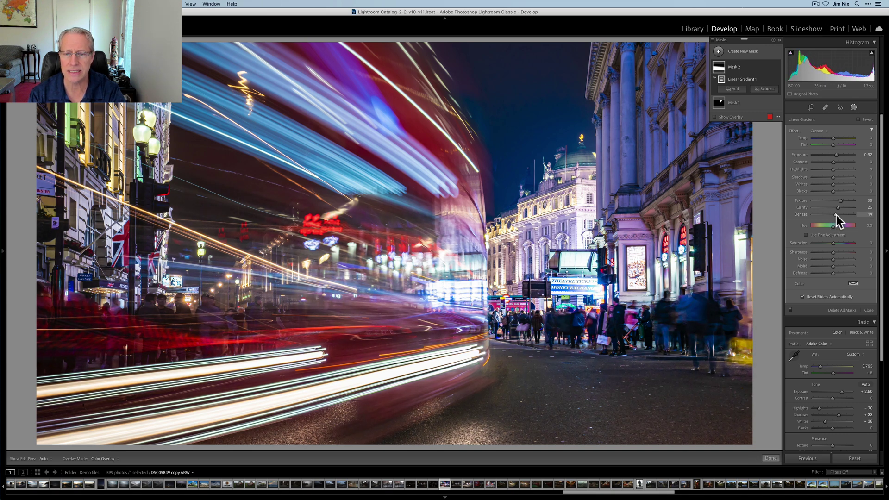
left_click(777, 66)
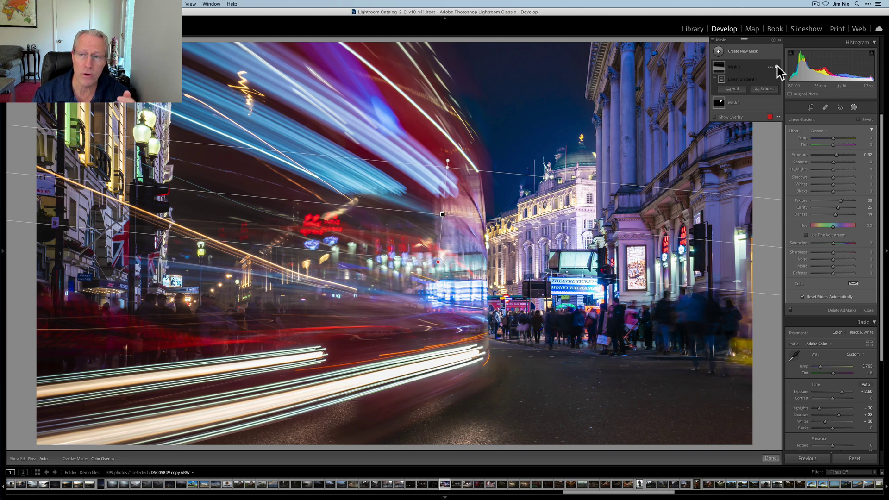
left_click(777, 66)
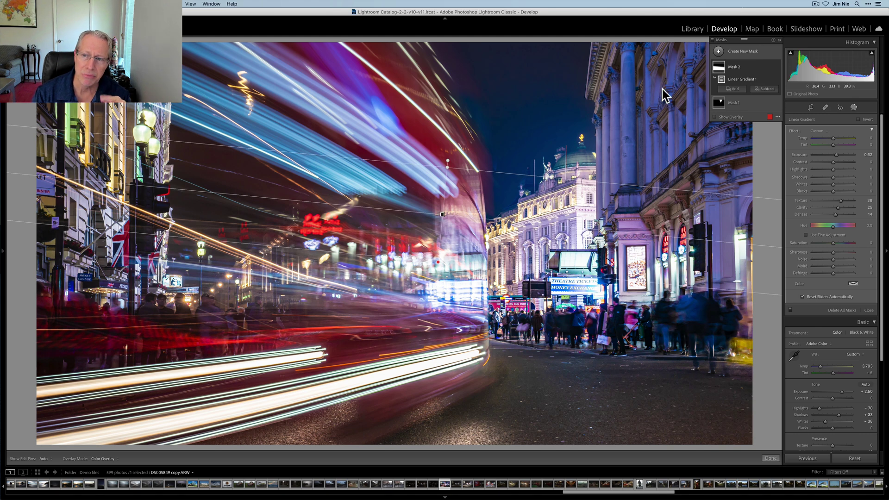
Create a Color Range mask sampled from the sky near the dome
left_click(718, 52)
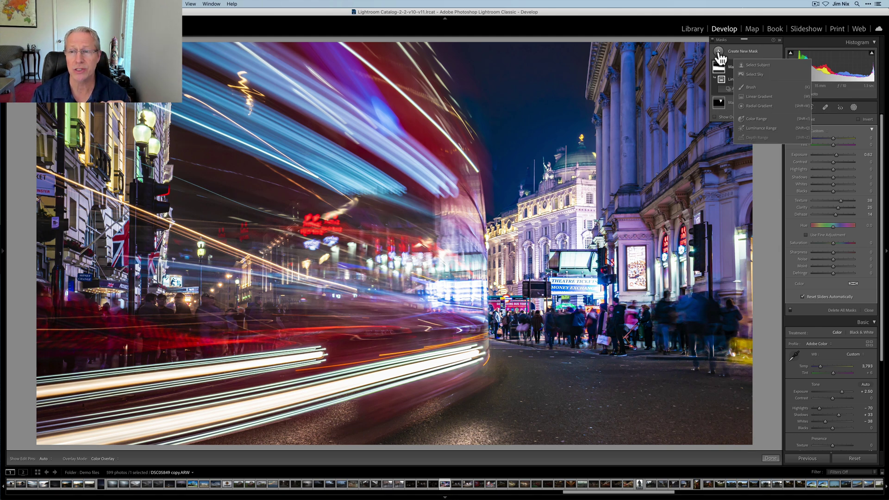
left_click(758, 120)
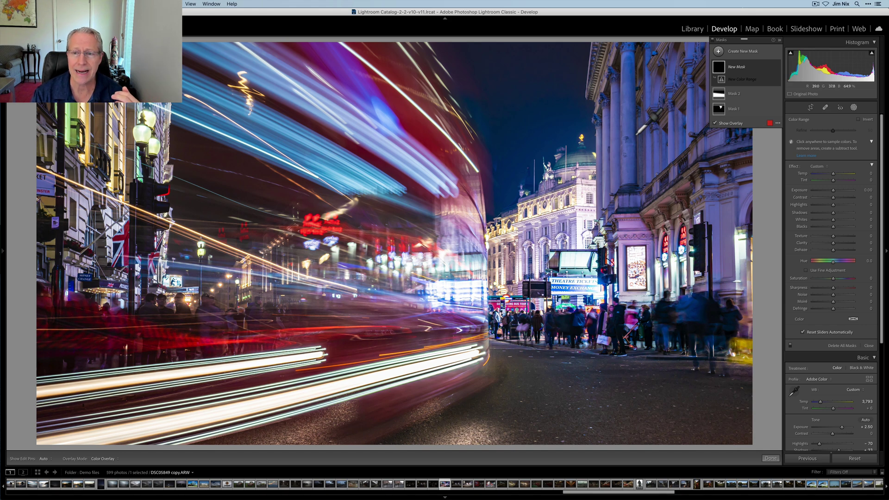
left_click(628, 125)
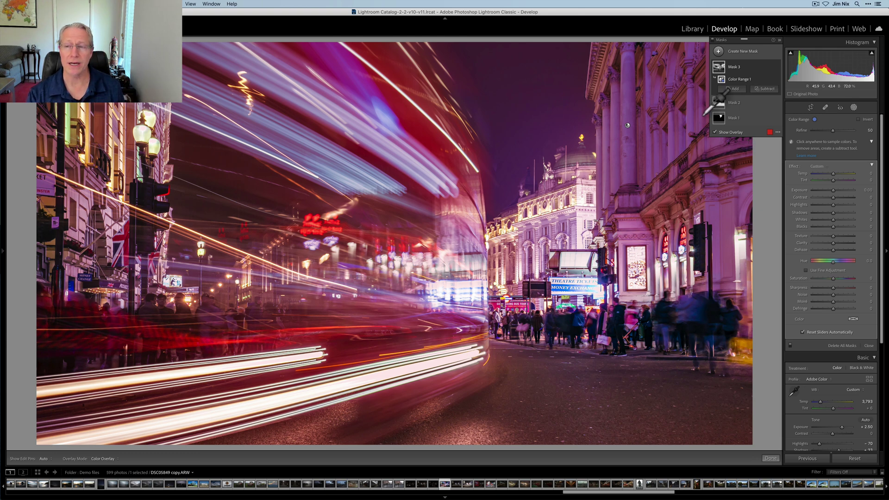
Subtract the sky near the dome and the road along the bottom with a brush
left_click(765, 88)
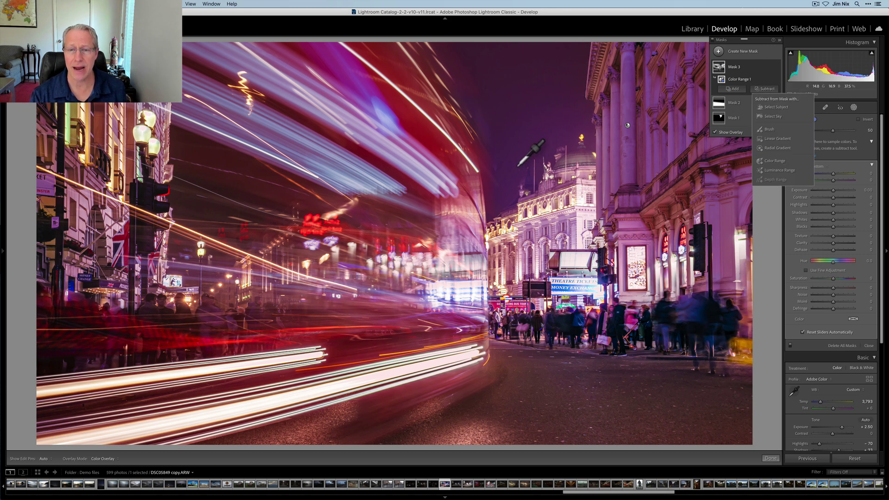
left_click(770, 130)
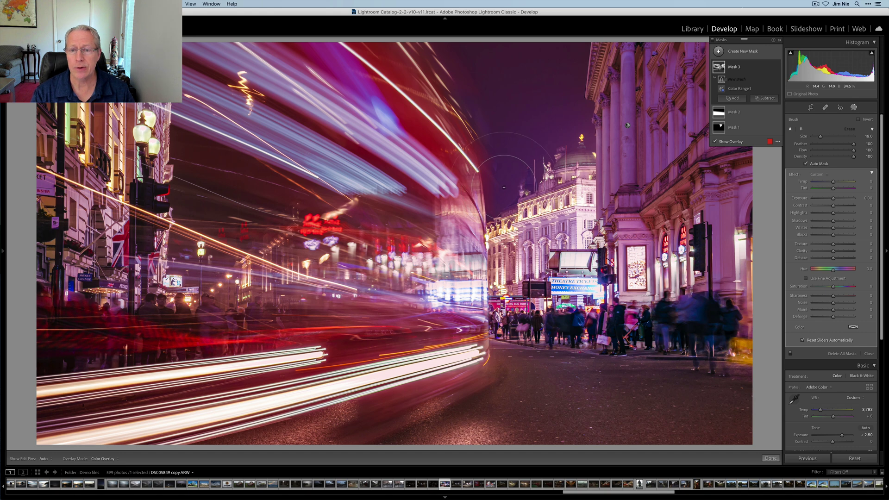
key("h")
mouse_move(514, 186)
left_mouse_down()
mouse_move(542, 174)
mouse_move(564, 29)
mouse_move(467, 92)
mouse_move(407, 79)
mouse_move(345, 81)
mouse_move(472, 122)
mouse_move(407, 208)
mouse_move(452, 213)
left_mouse_up()
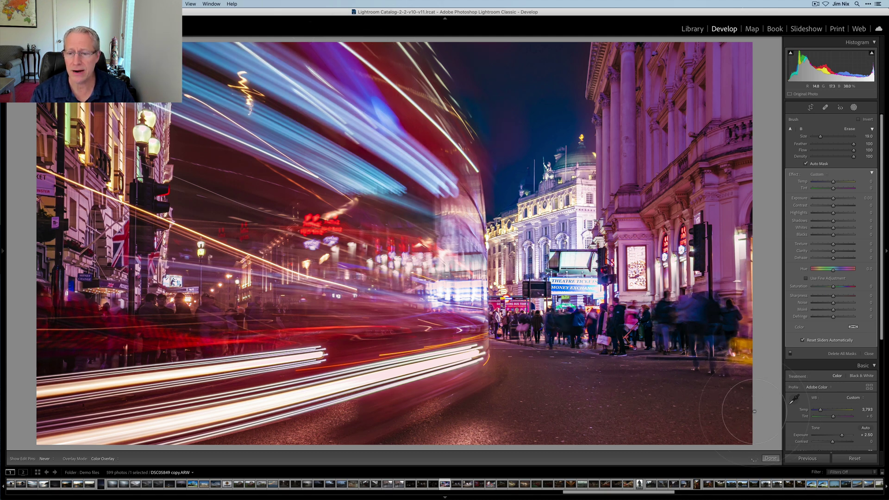
mouse_move(416, 433)
left_mouse_down()
mouse_move(460, 430)
mouse_move(412, 427)
mouse_move(418, 420)
mouse_move(750, 435)
left_mouse_up()
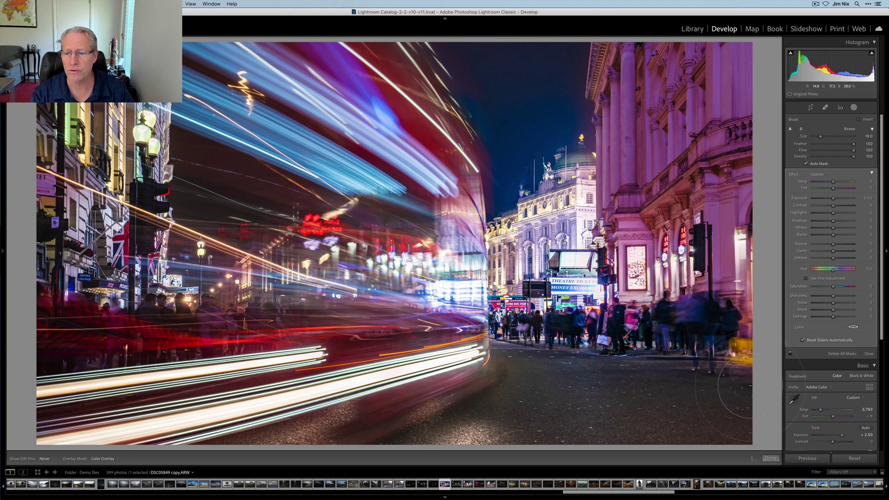
key("h")
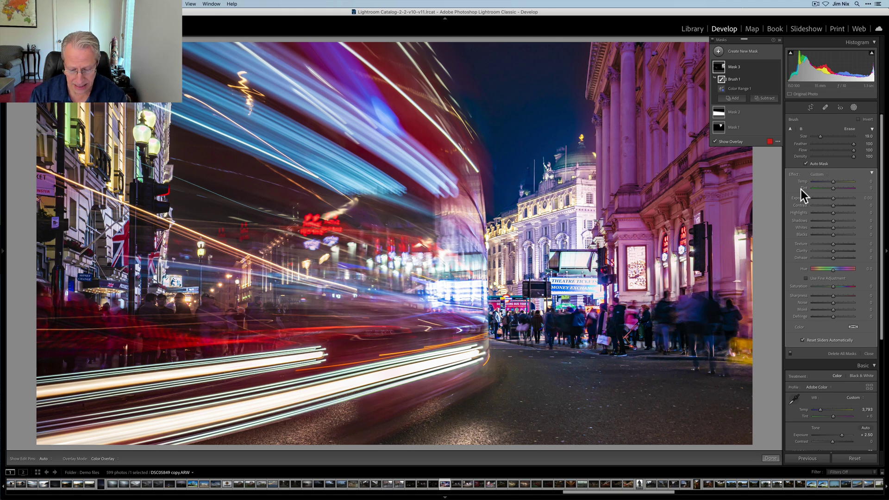
Set the color-range mask's Temp to 12, Tint to -18 and Saturation to -17
left_click_drag(832, 180, 837, 181)
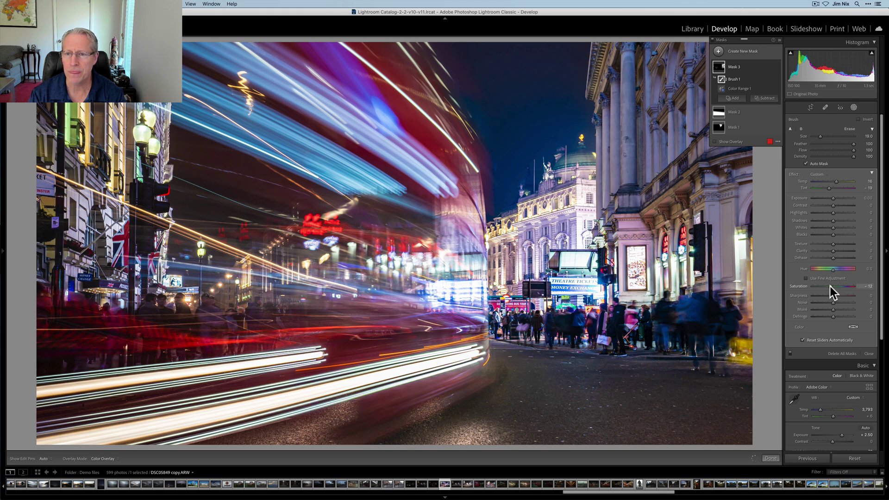
left_click_drag(830, 286, 832, 286)
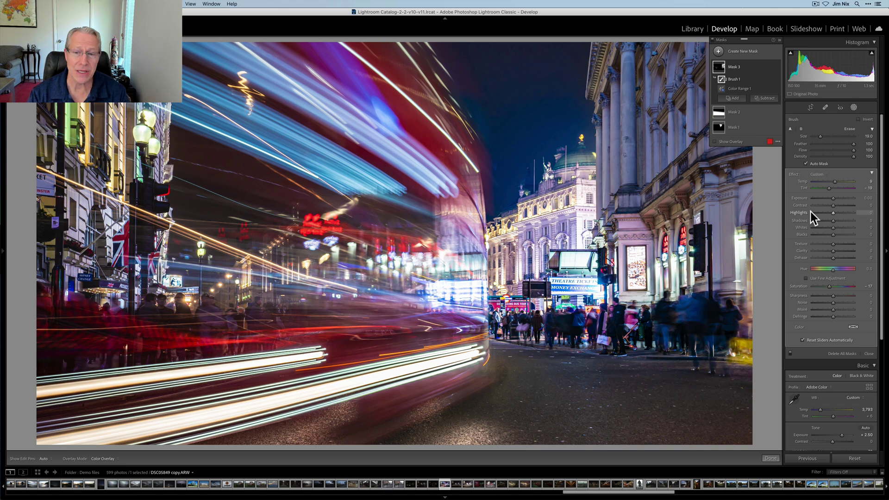
Add a radial gradient mask drawn out from the image centre
left_click(718, 51)
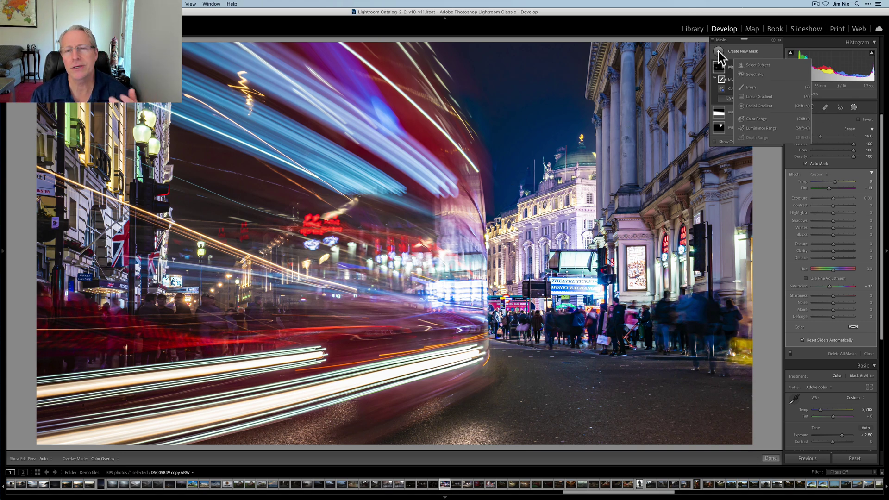
left_click(762, 105)
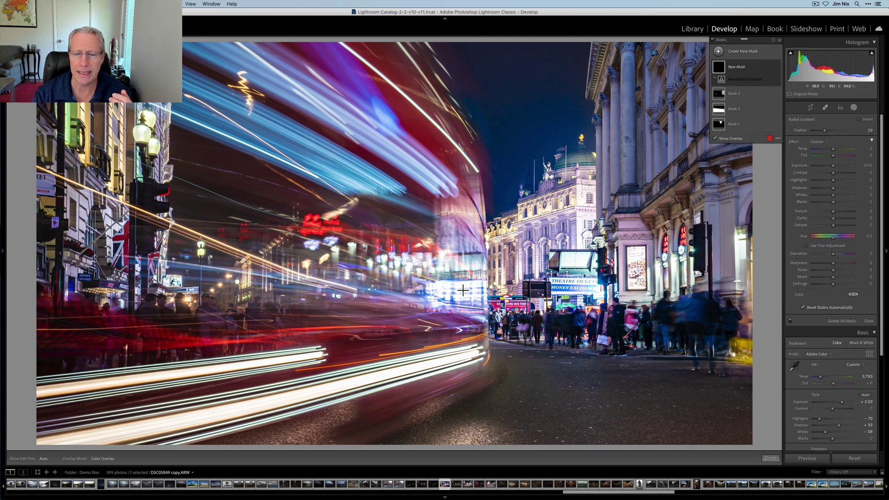
left_click_drag(463, 290, 848, 443)
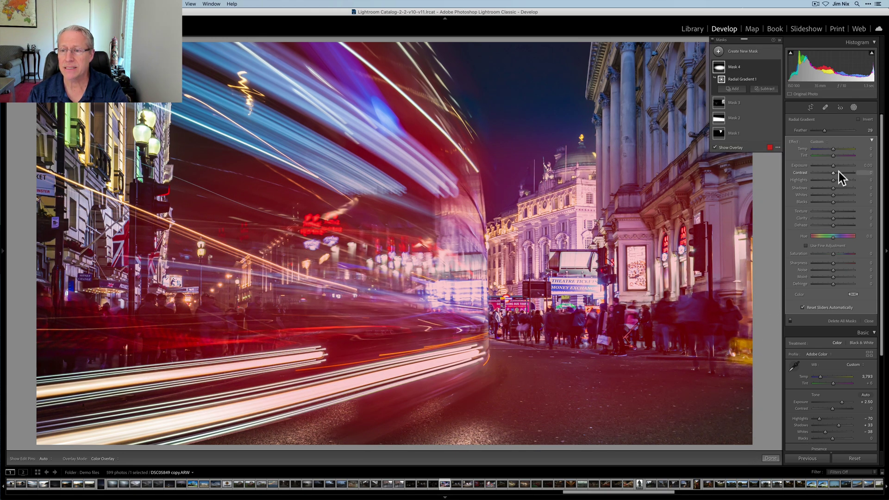
Set the radial mask to Exposure 0.50, Highlights -30, Texture 29 and Clarity 29
left_click_drag(832, 165, 836, 165)
key("o")
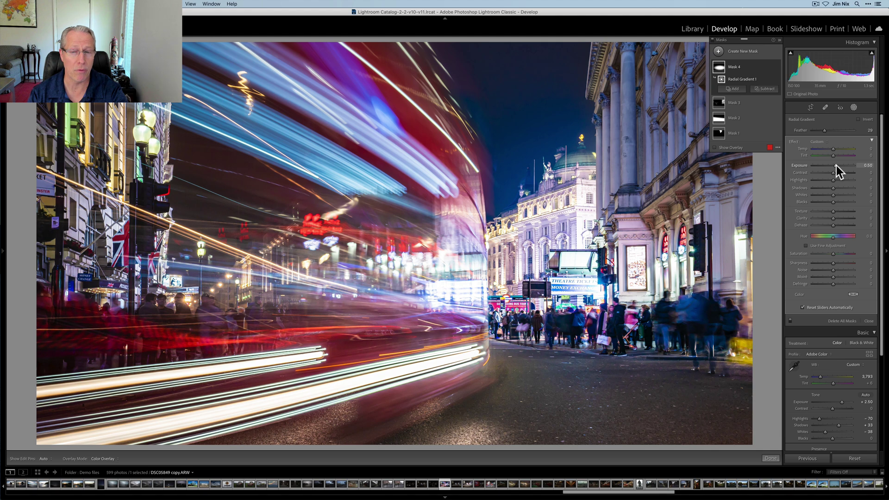
left_click_drag(831, 180, 826, 180)
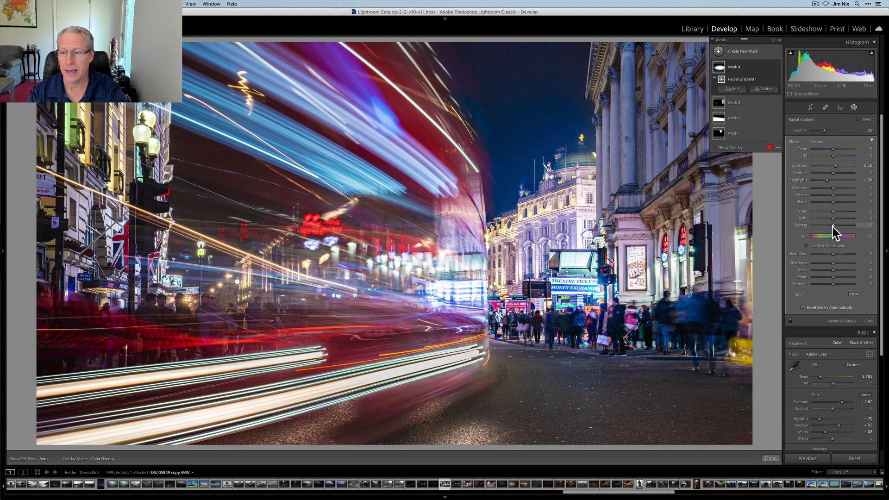
left_click_drag(837, 211, 840, 210)
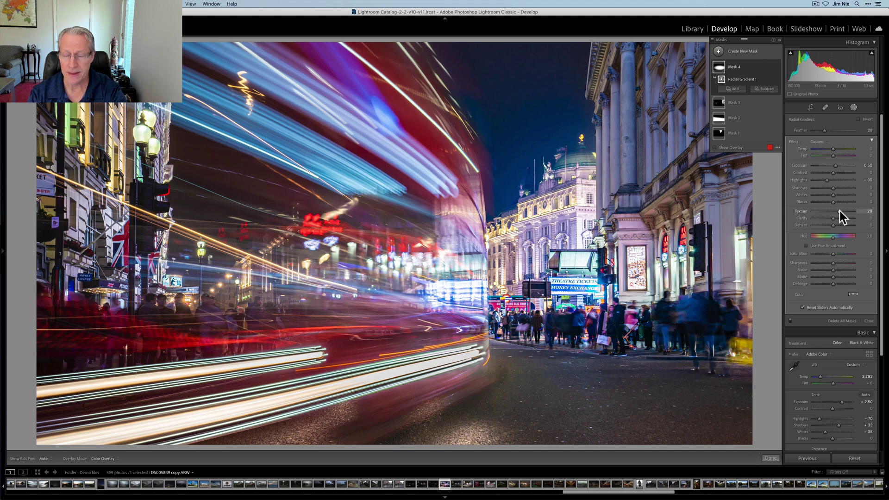
left_click_drag(835, 218, 839, 217)
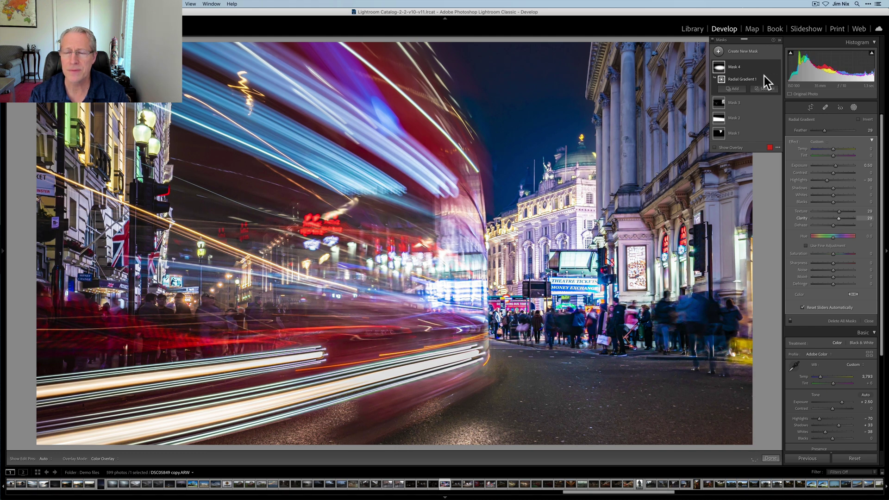
Toggle Mask 4 off and back on, then shift the radial gradient right over the lit street
mouse_move(761, 68)
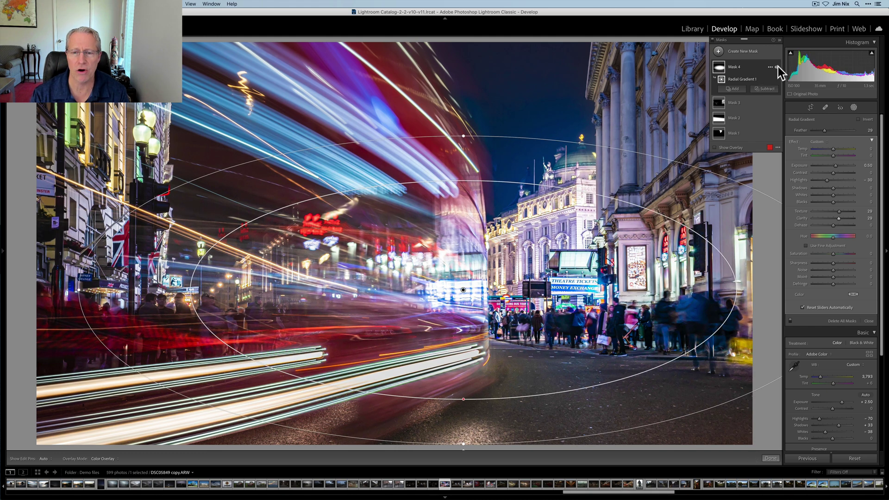
left_click(777, 66)
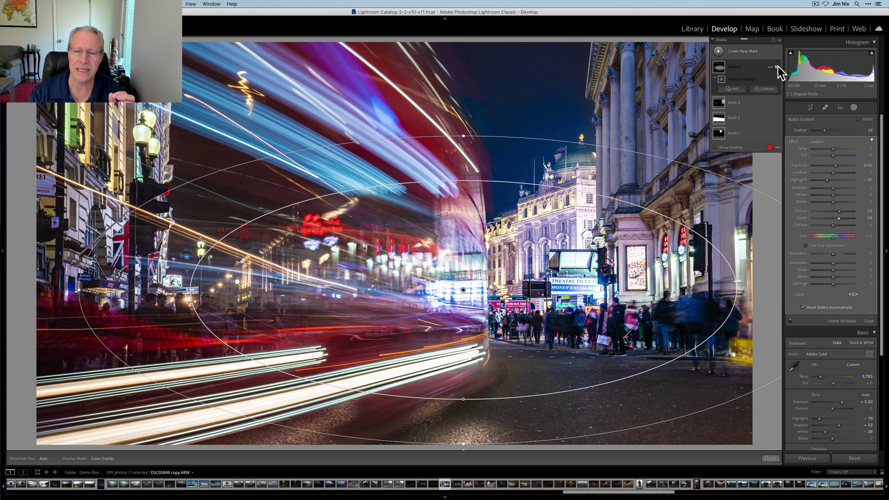
left_click(778, 66)
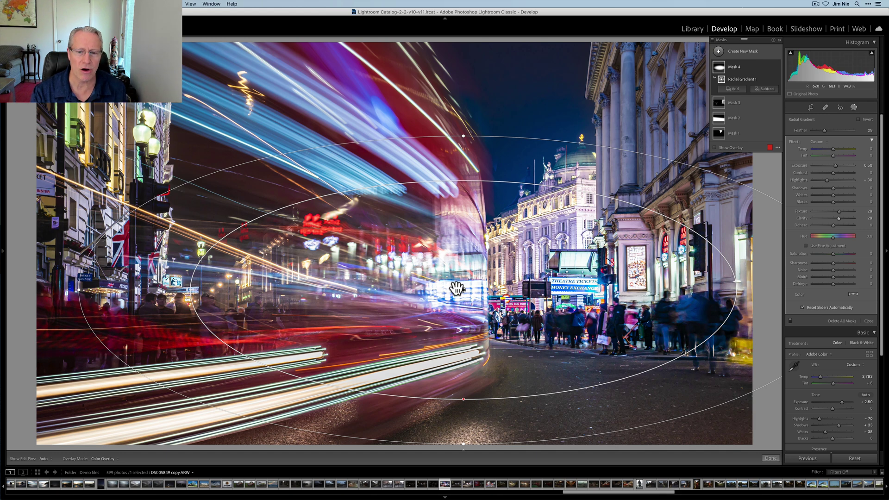
left_click_drag(466, 290, 485, 291)
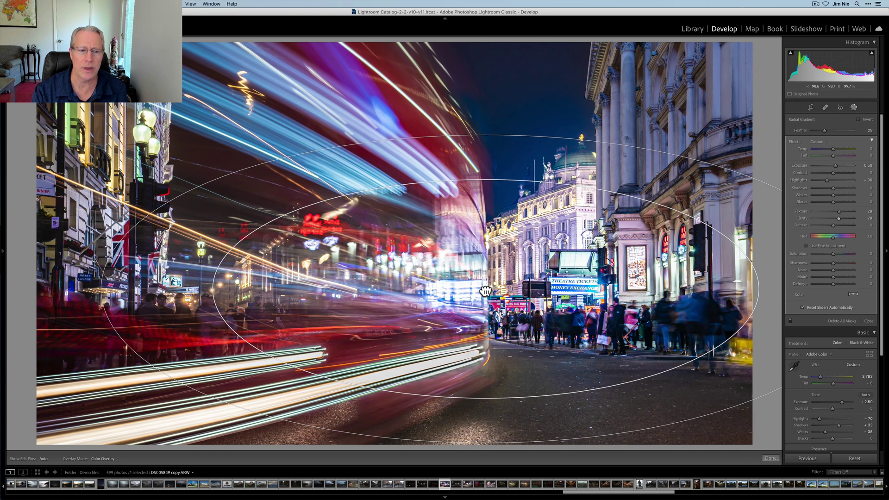
left_click_drag(485, 291, 499, 290)
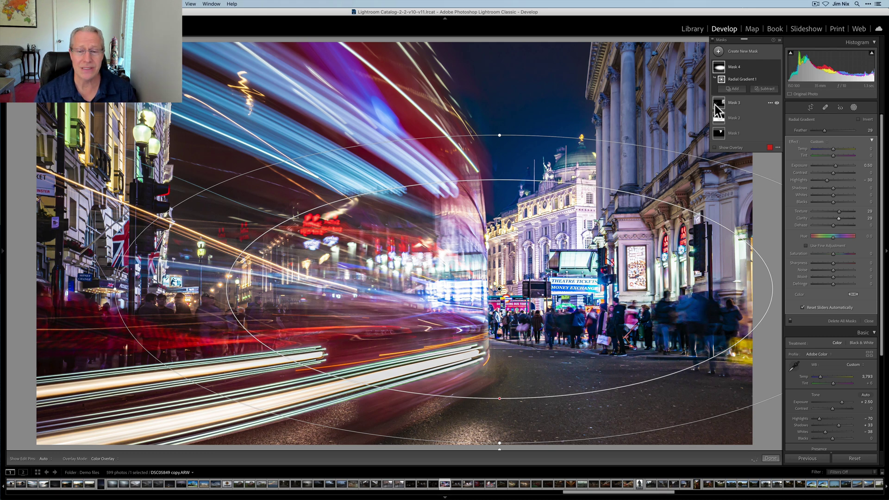
mouse_move(716, 110)
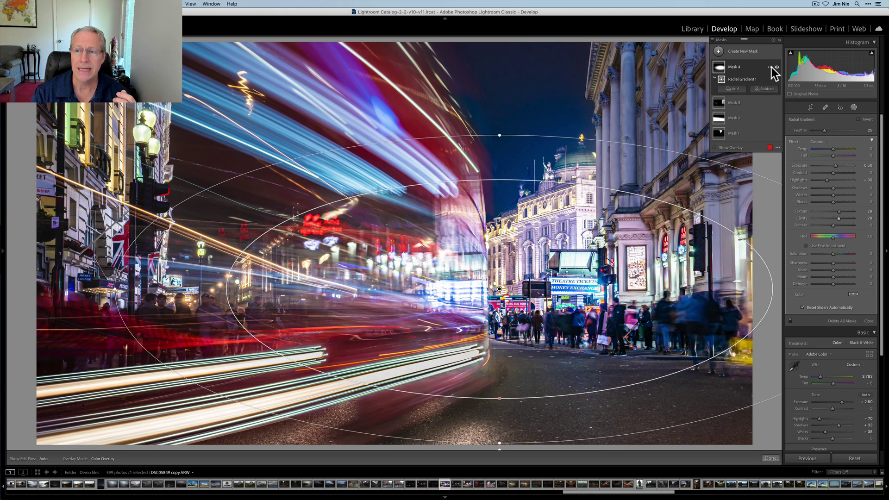
Duplicate Mask 4, invert the copy, and reset its Exposure, Highlights, Texture and Clarity to zero
left_click(770, 67)
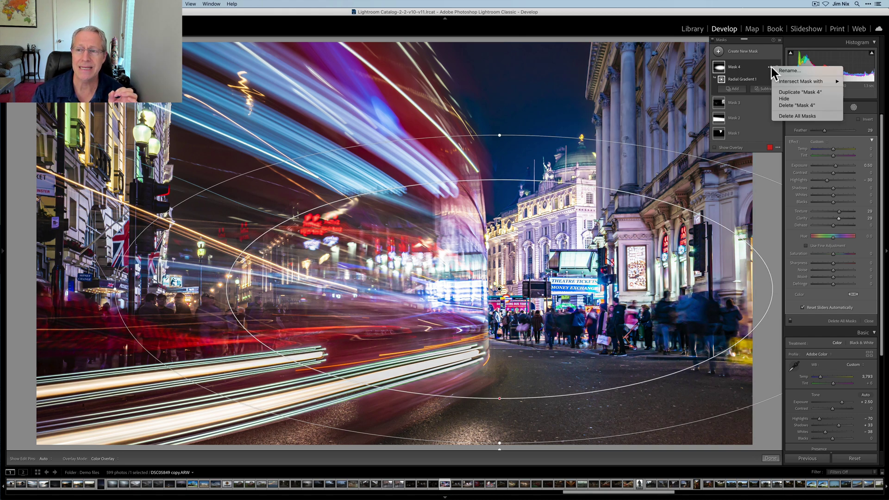
left_click(784, 92)
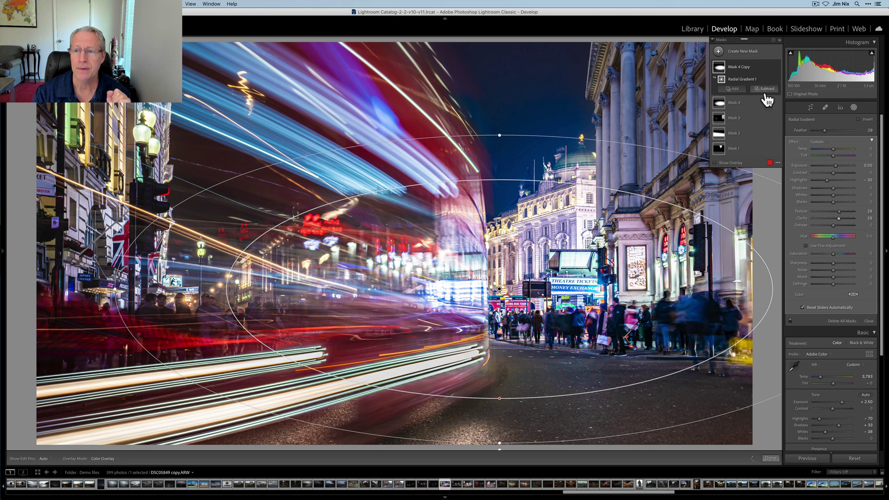
left_click(859, 120)
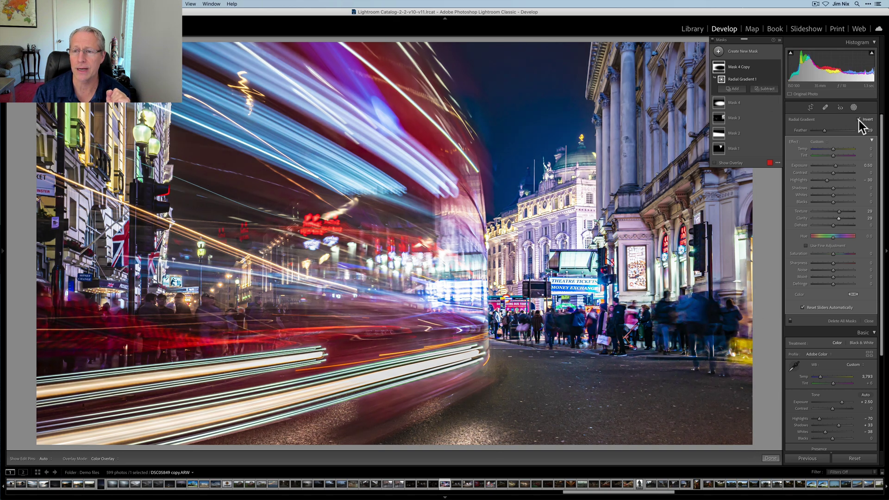
double_click(836, 165)
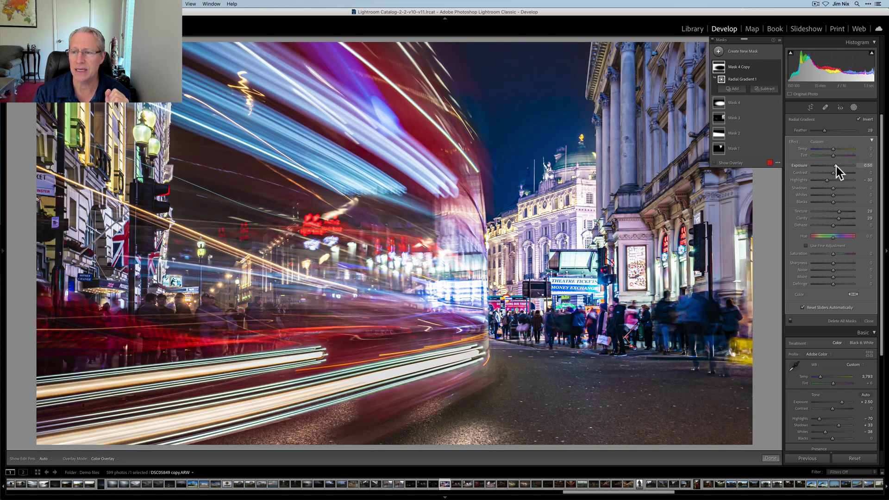
double_click(827, 180)
double_click(839, 211)
double_click(837, 218)
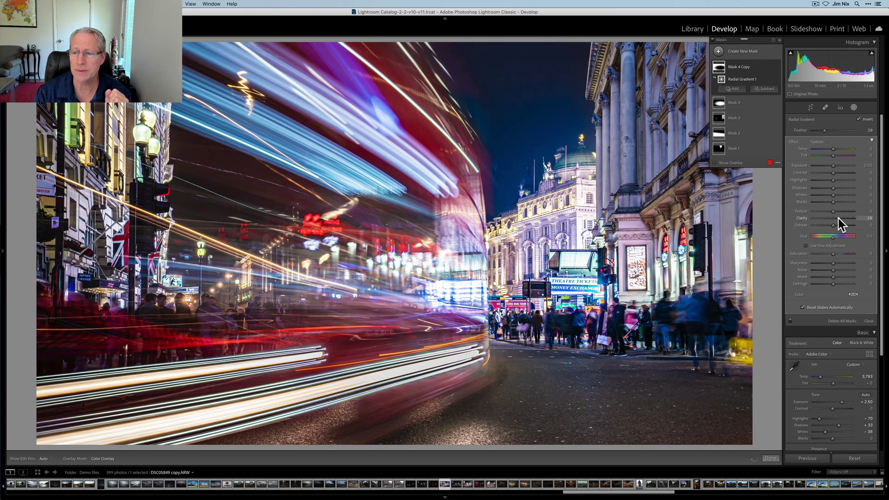
Cool the inverted mask to Temp -4 and darken the edges to Exposure -0.74
mouse_move(737, 68)
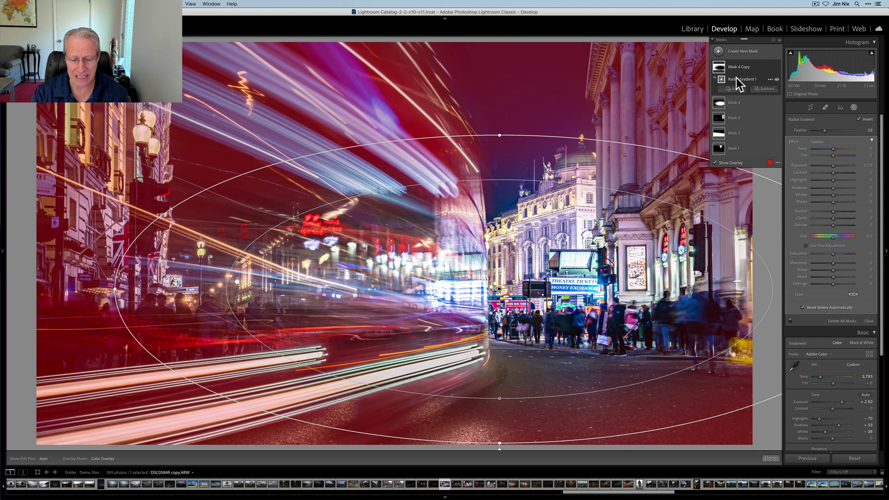
left_click(832, 148)
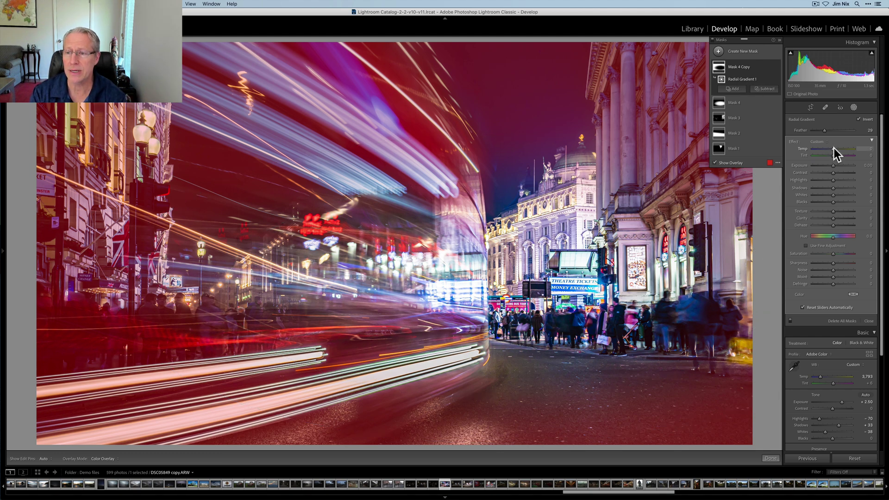
key("o")
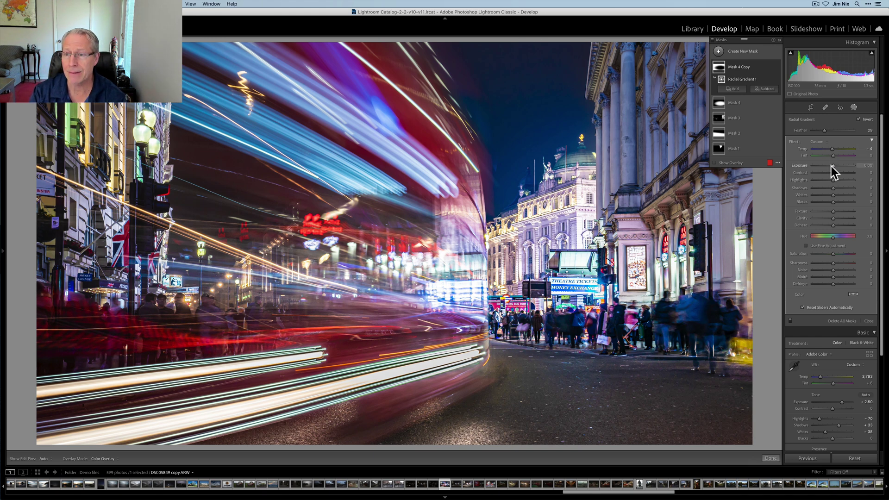
left_click(832, 166)
left_click_drag(830, 165, 828, 164)
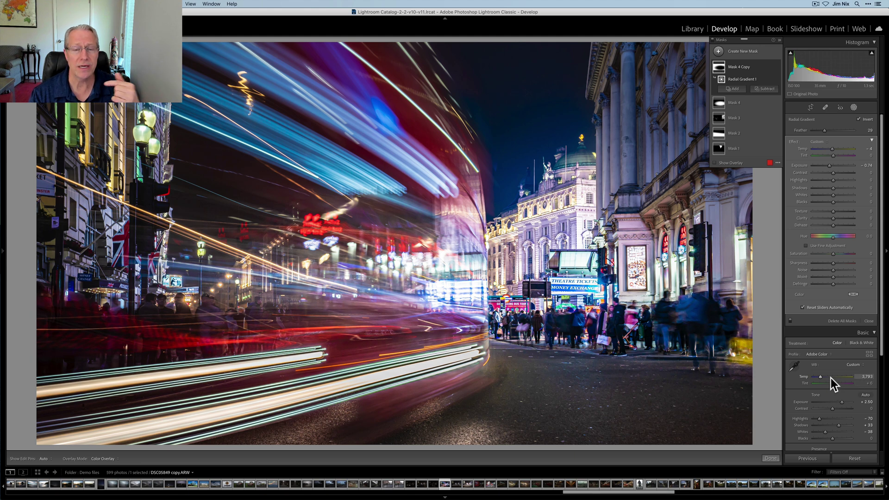
Move the inverted edge vignette slightly right, check its overlay, and finish mask editing
scroll(830, 378, "down", 3)
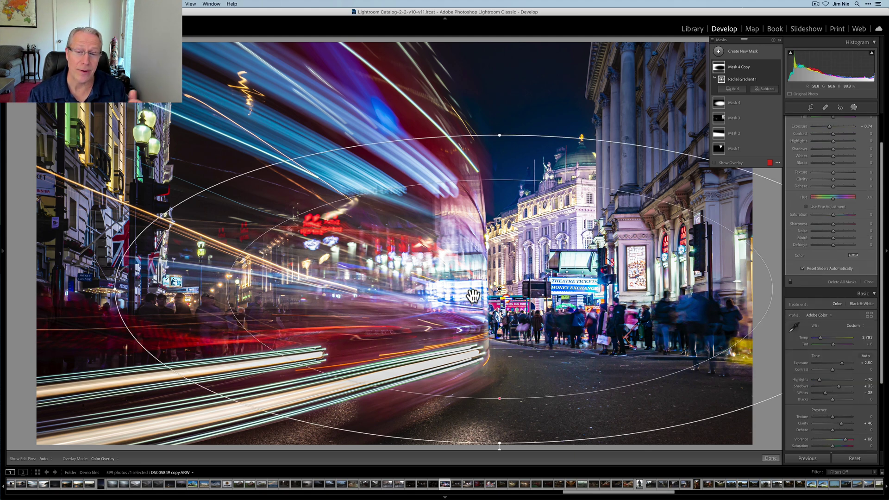
left_click(499, 290)
mouse_move(499, 290)
left_mouse_down()
mouse_move(416, 287)
mouse_move(362, 222)
mouse_move(523, 291)
mouse_move(508, 288)
left_mouse_up()
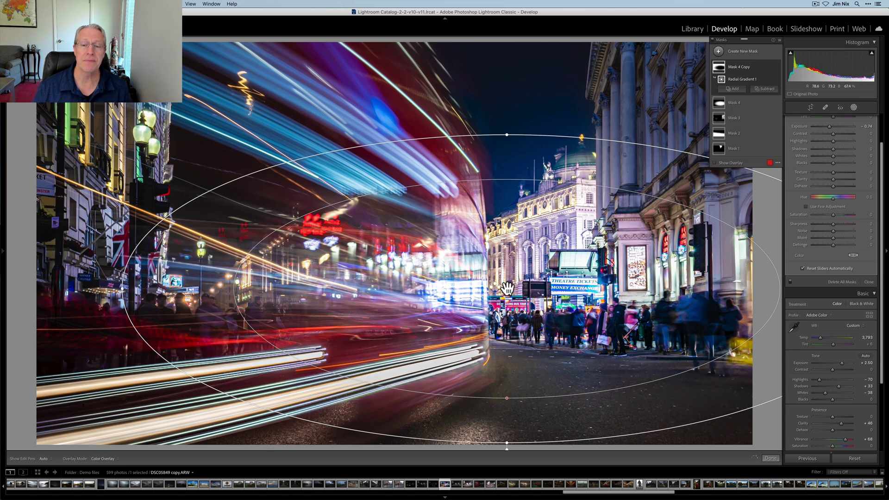
key("o")
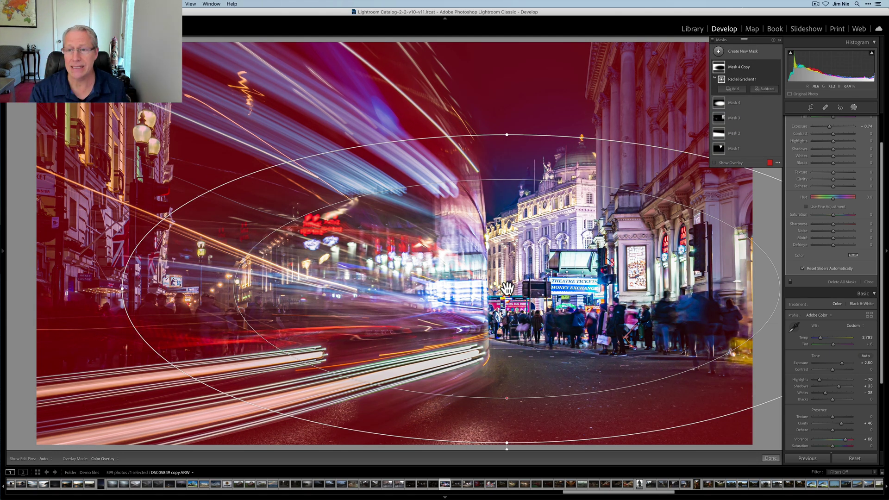
left_click(771, 458)
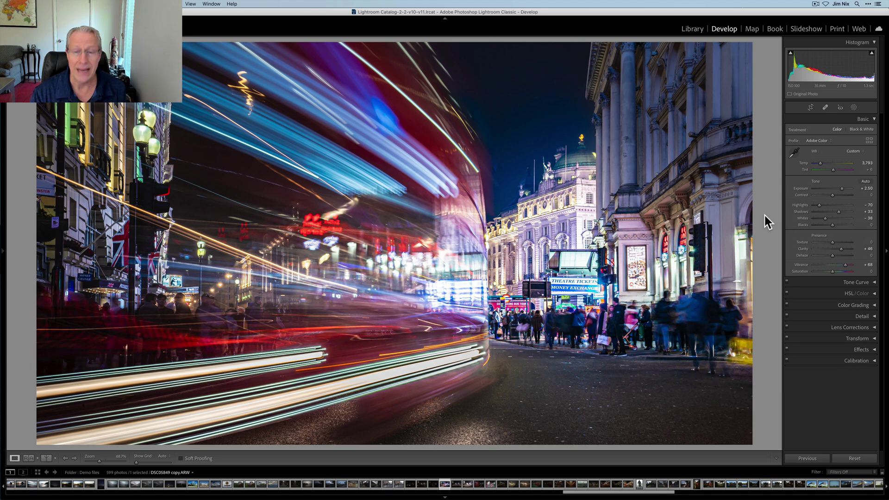
key("backslash")
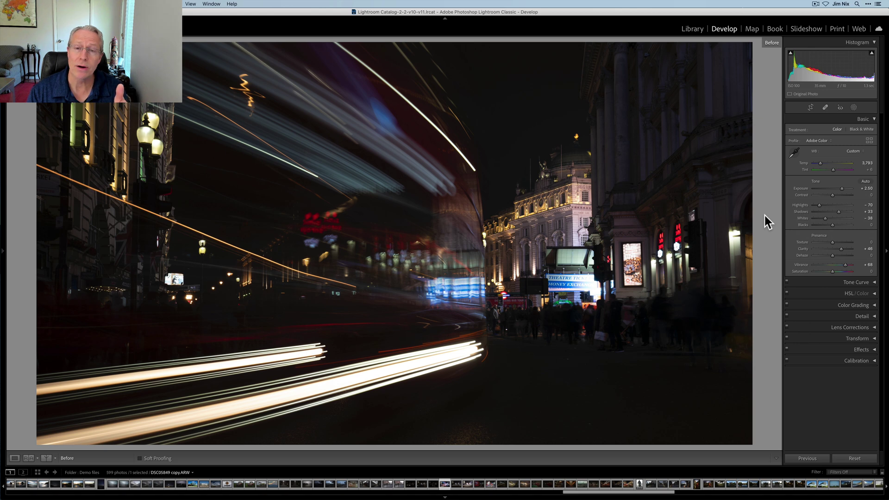
key("backslash")
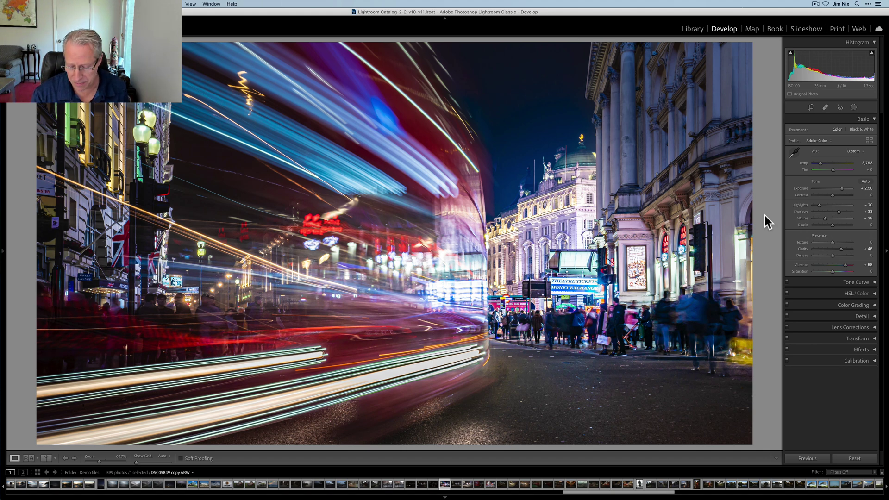
key("backslash")
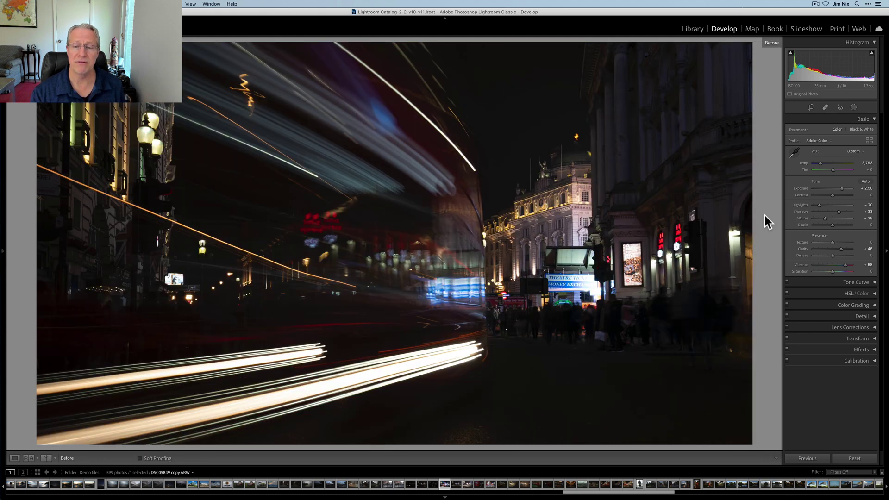
key("backslash")
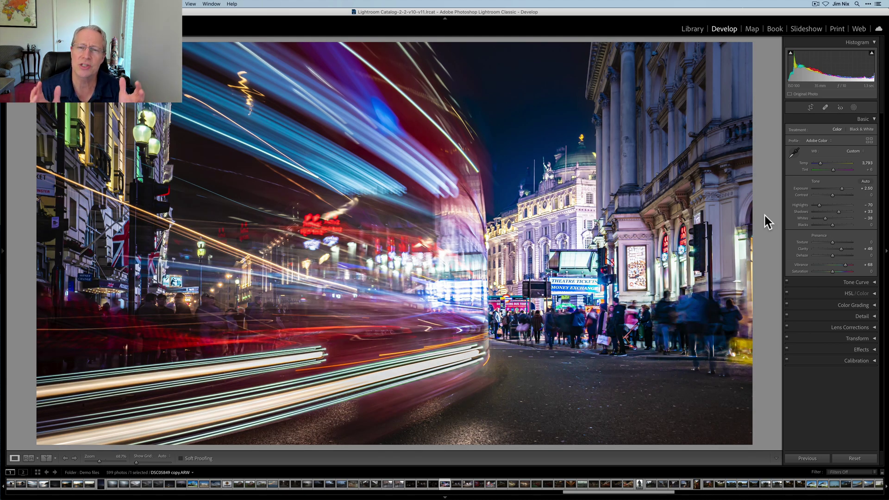